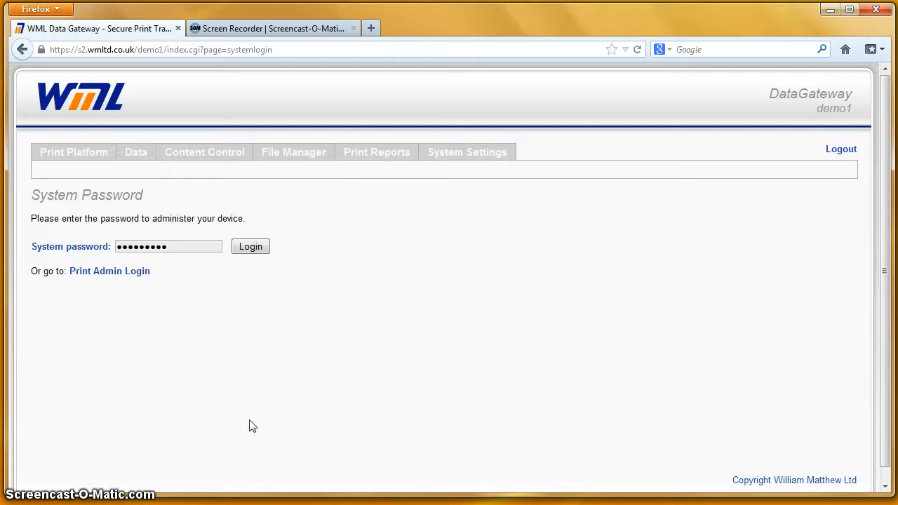
- Log in to WML DataGateway as administrator with the system password
left_click(253, 406)
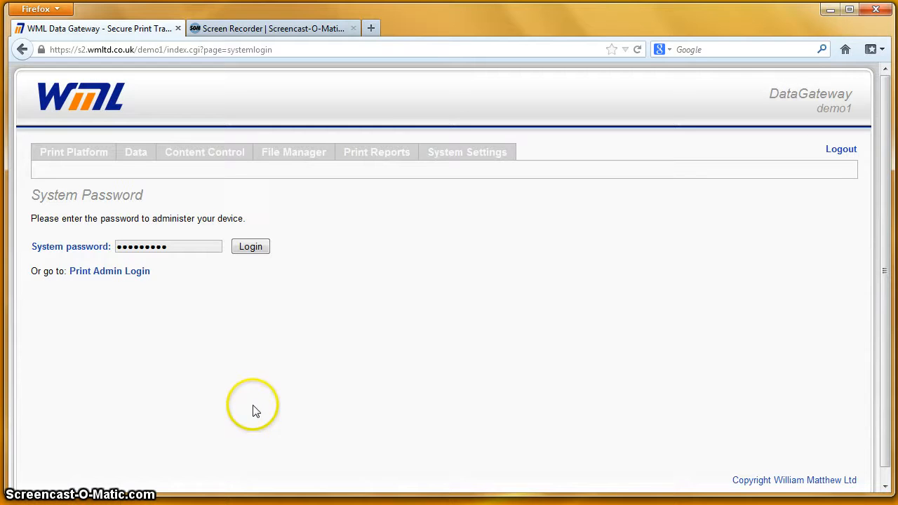
left_click(249, 250)
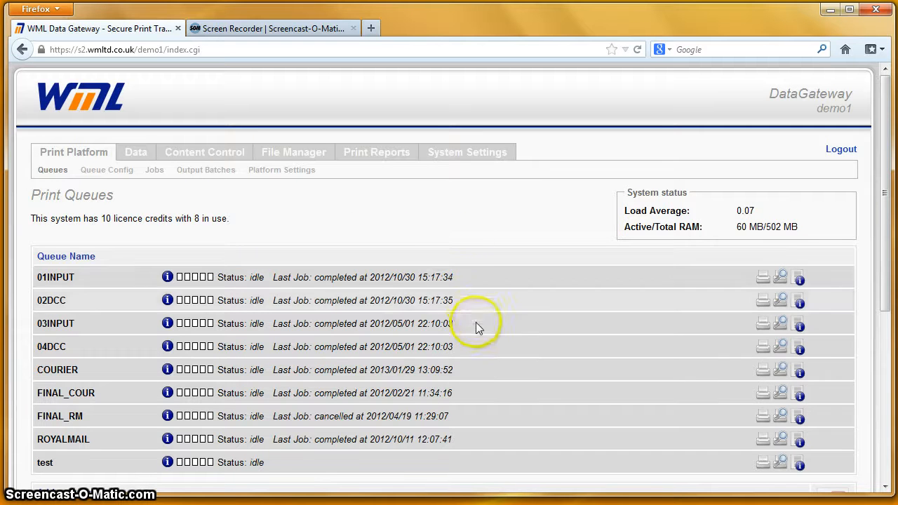
- Expand the COURIER queue's settings, leave its output protocol at batch, and open its full configuration
left_click(482, 367)
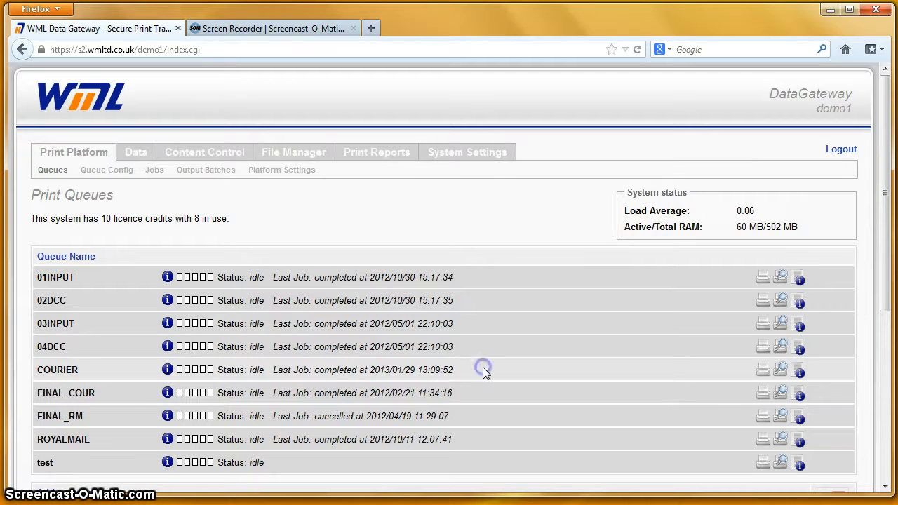
left_click(404, 404)
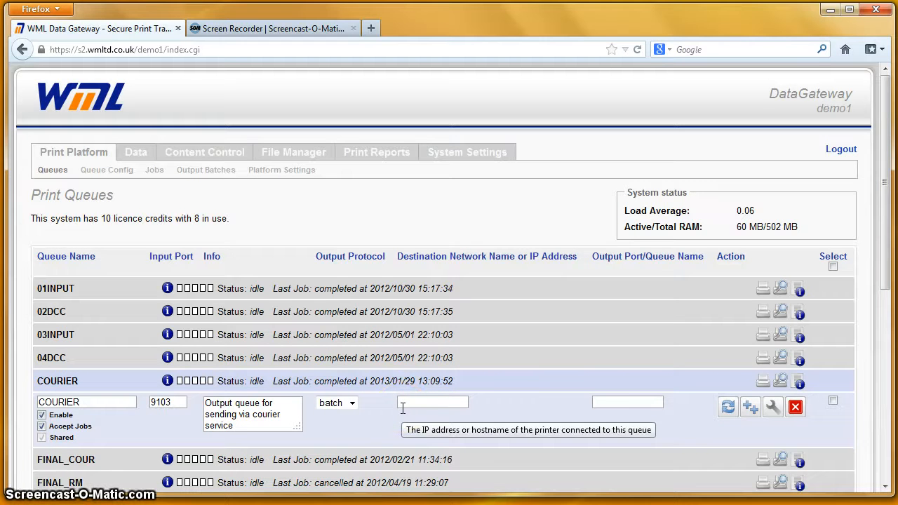
left_click(410, 405)
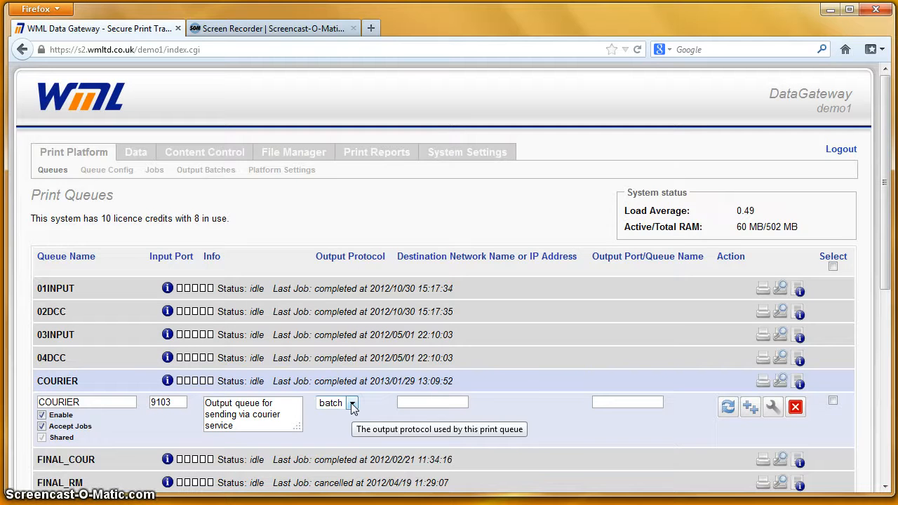
left_click(352, 403)
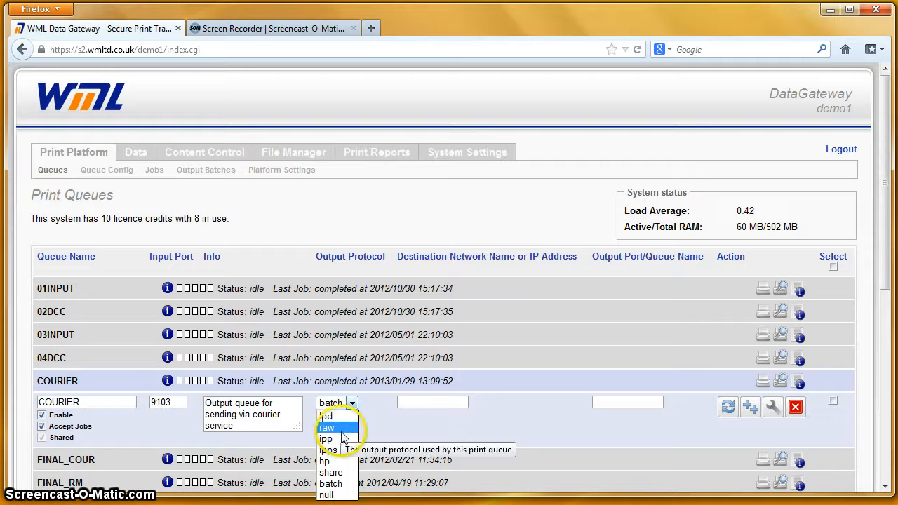
left_click(424, 403)
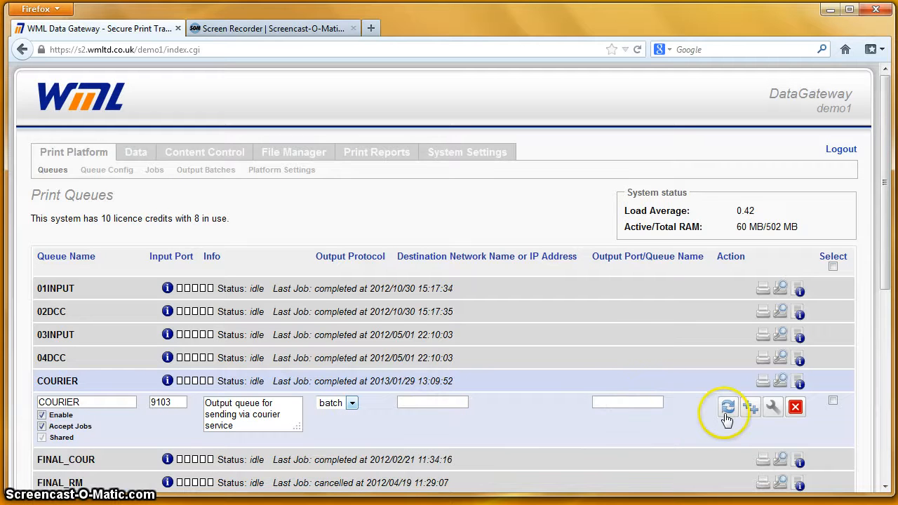
left_click(770, 415)
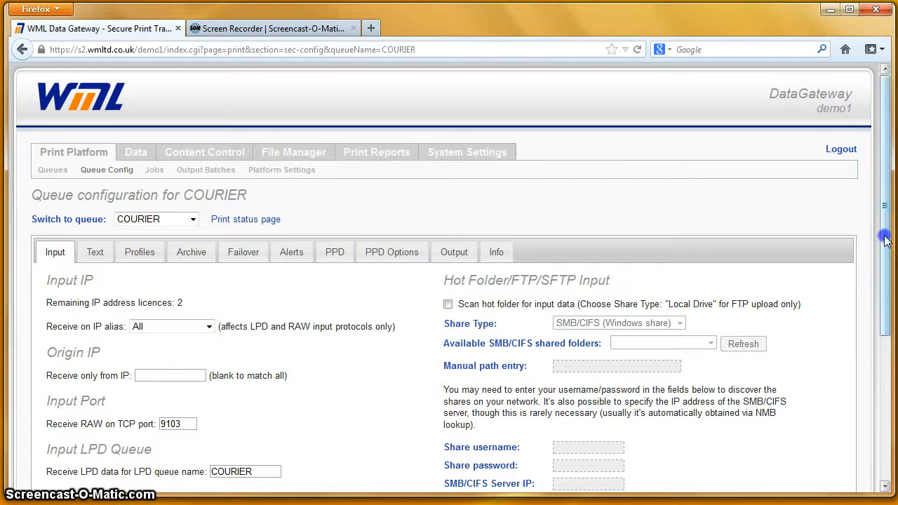
- Scroll the COURIER configuration page and bring up its Alerts settings
left_click_drag(885, 240, 885, 342)
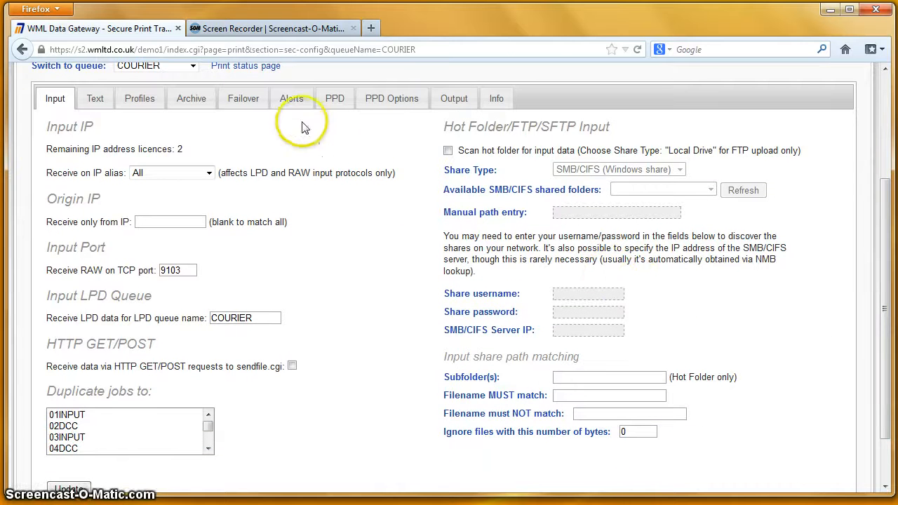
left_click(282, 107)
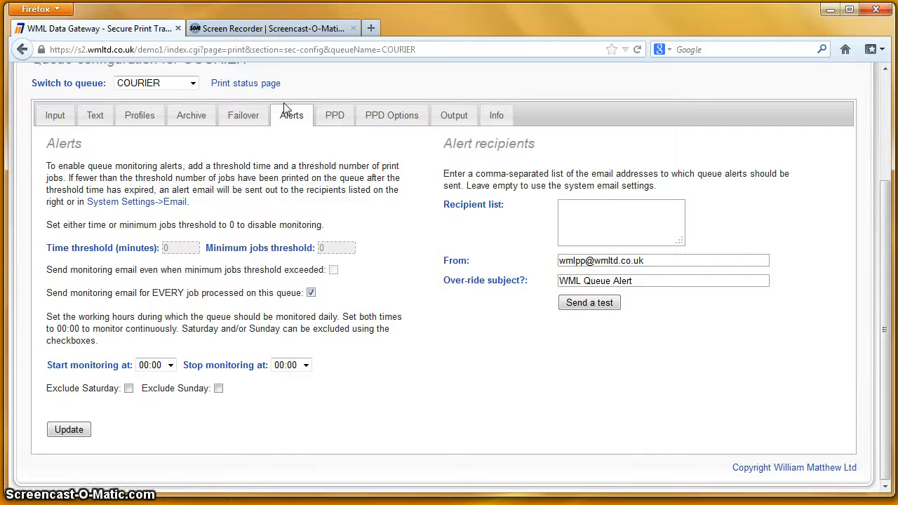
left_click(260, 178)
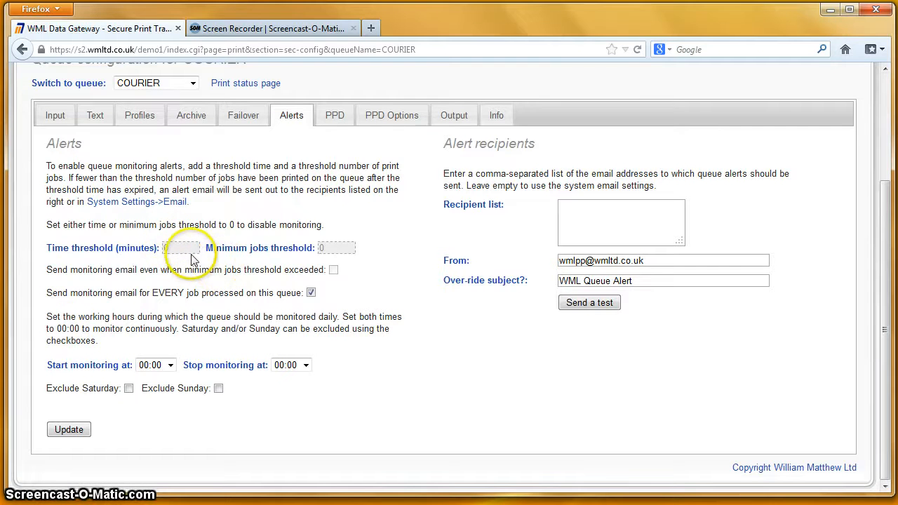
- Enter a 60-minute time threshold and 5 minimum jobs, keeping every-job alert emails enabled
left_click(312, 294)
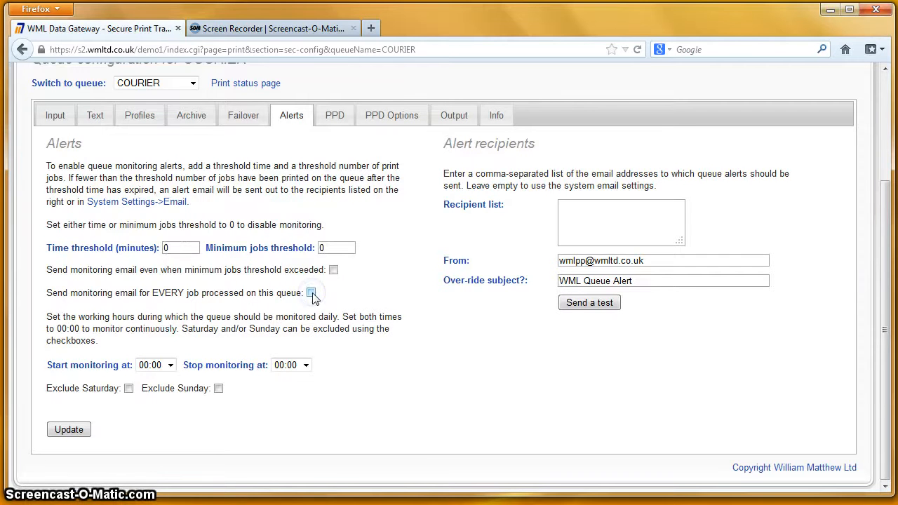
left_click(179, 247)
double_click(167, 247)
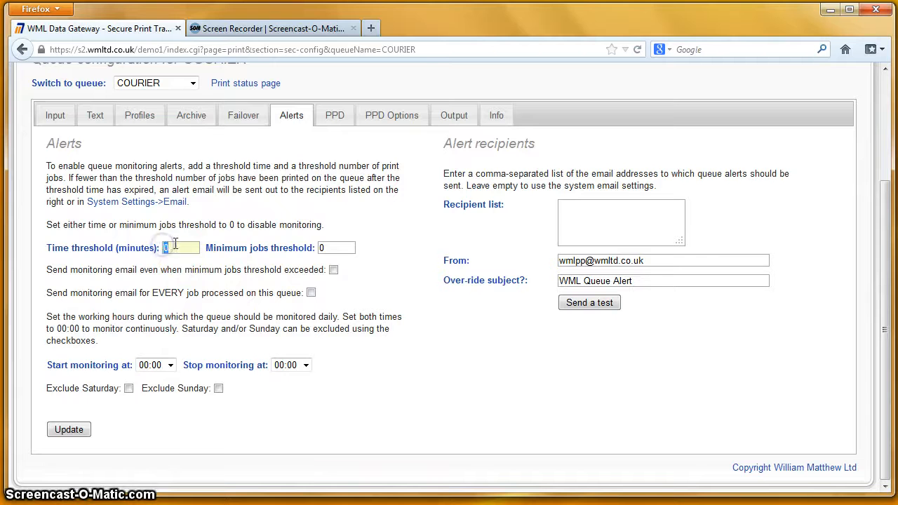
type("60")
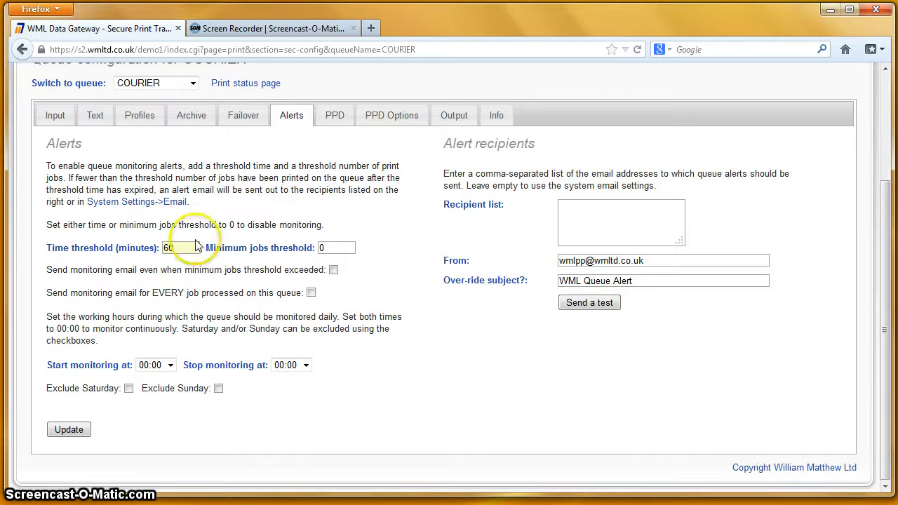
left_click(327, 247)
key("BackSpace")
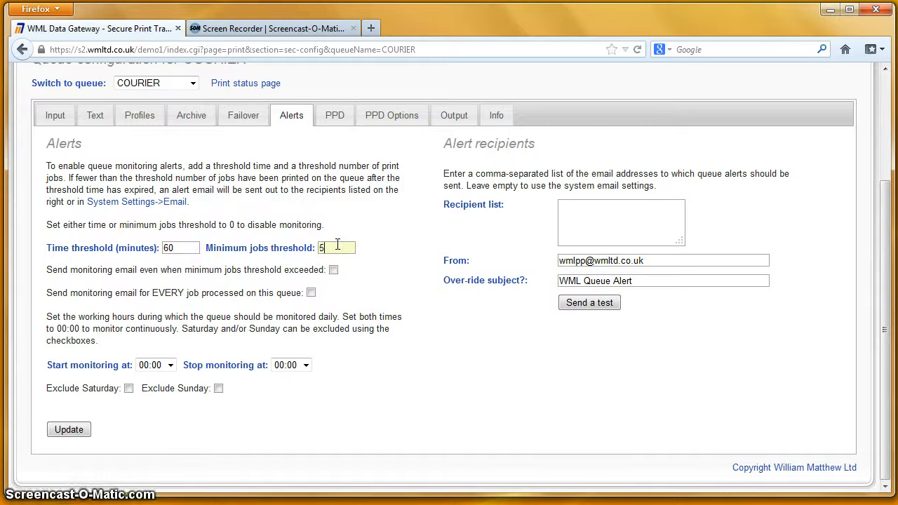
type("5")
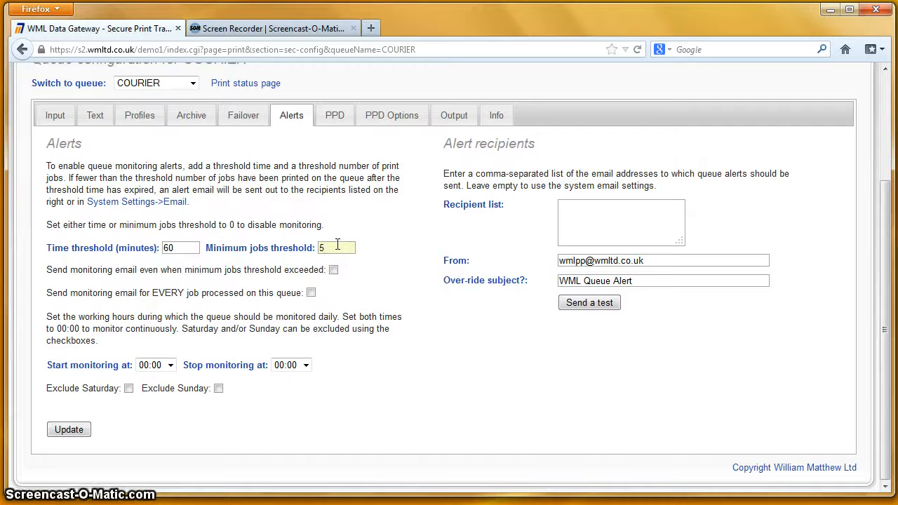
left_click(311, 294)
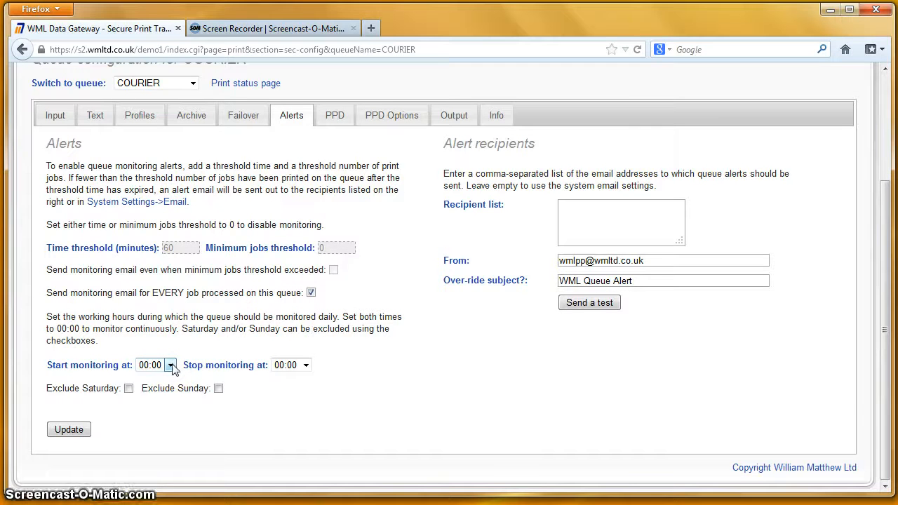
- Set COURIER's monitoring window to start at 09:00 and stop at 17:00
left_click(197, 367)
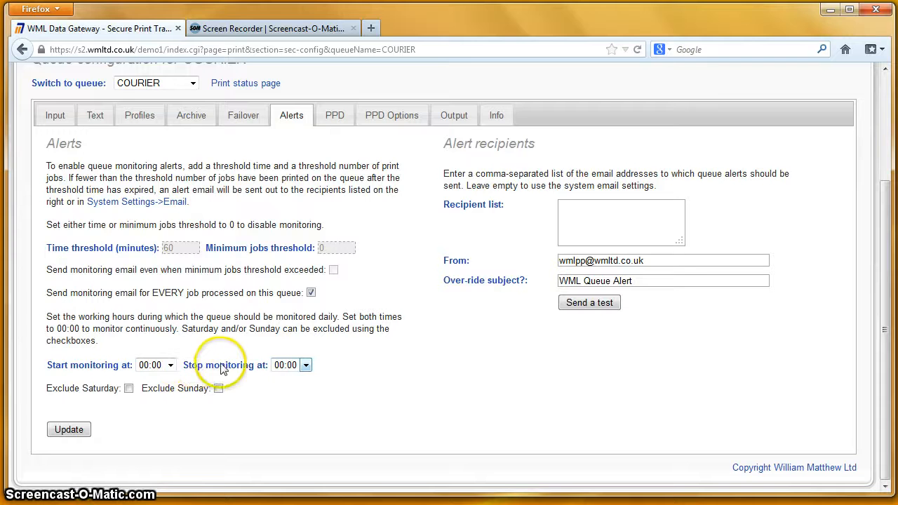
left_click(303, 365)
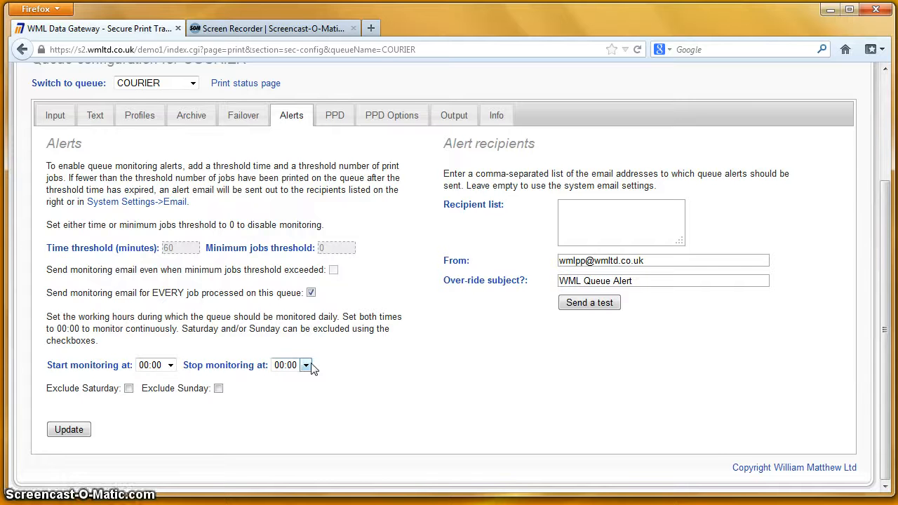
left_click(306, 364)
left_click(171, 365)
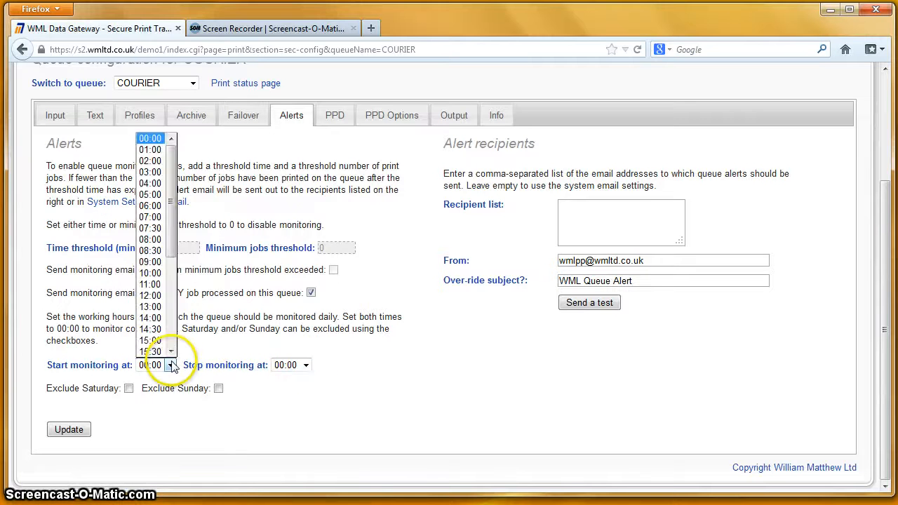
left_click(156, 262)
left_click(305, 365)
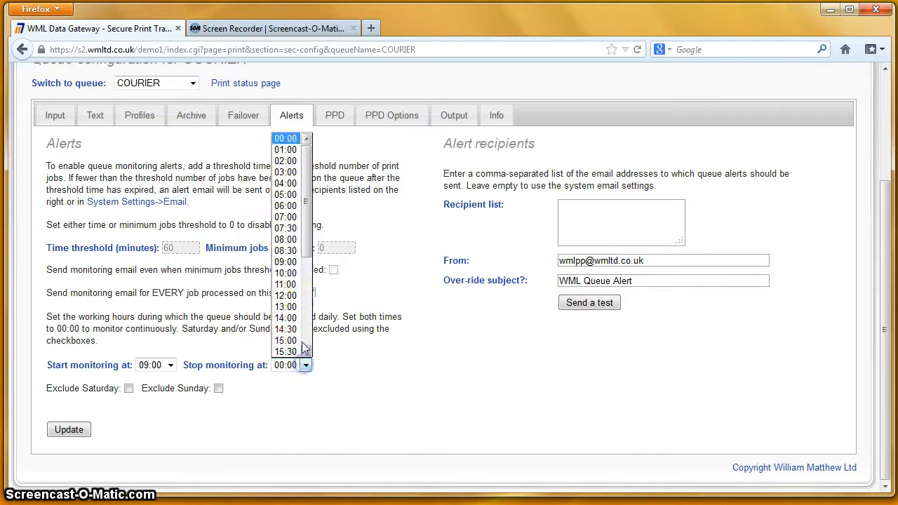
scroll(295, 315, "down", 4)
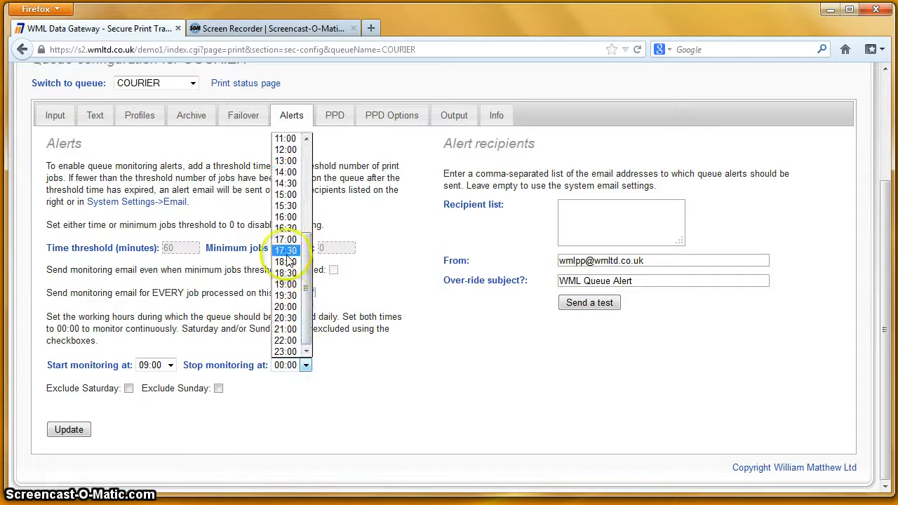
left_click(286, 239)
- Exclude Saturday and Sunday from COURIER's alert monitoring
left_click(311, 293)
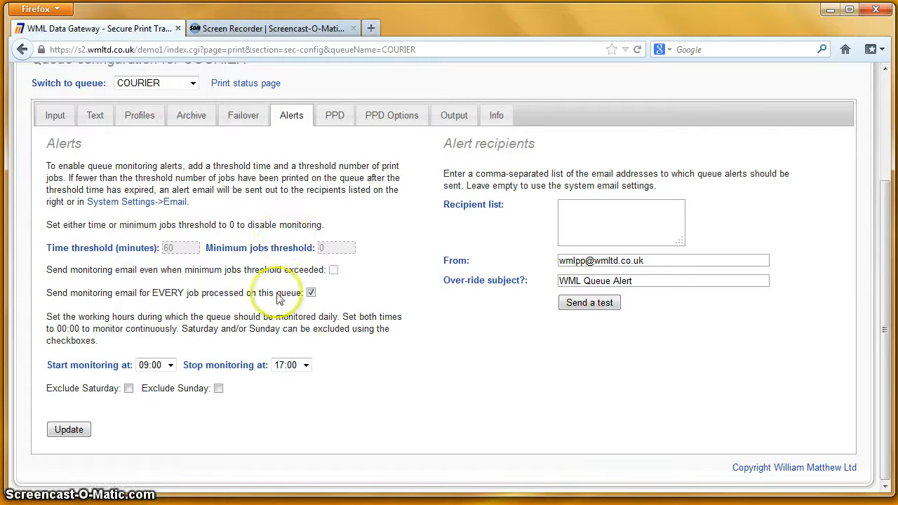
left_click(128, 389)
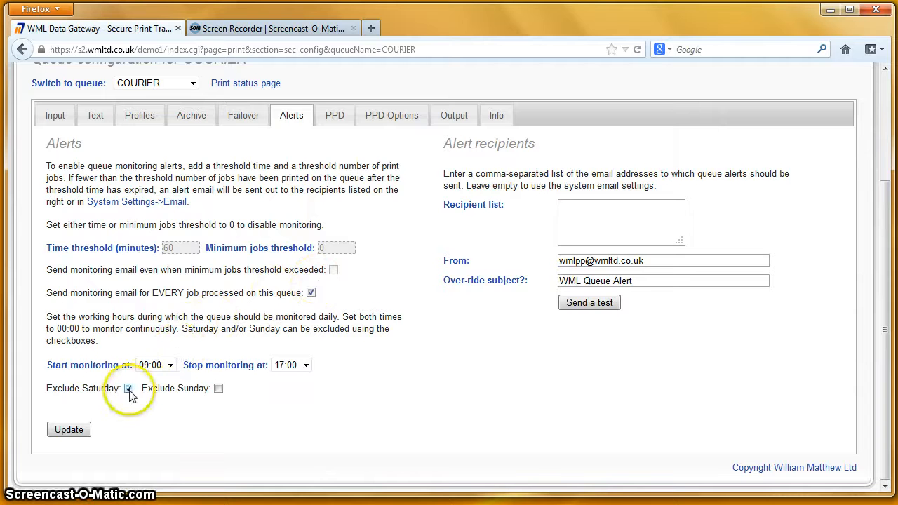
left_click(218, 389)
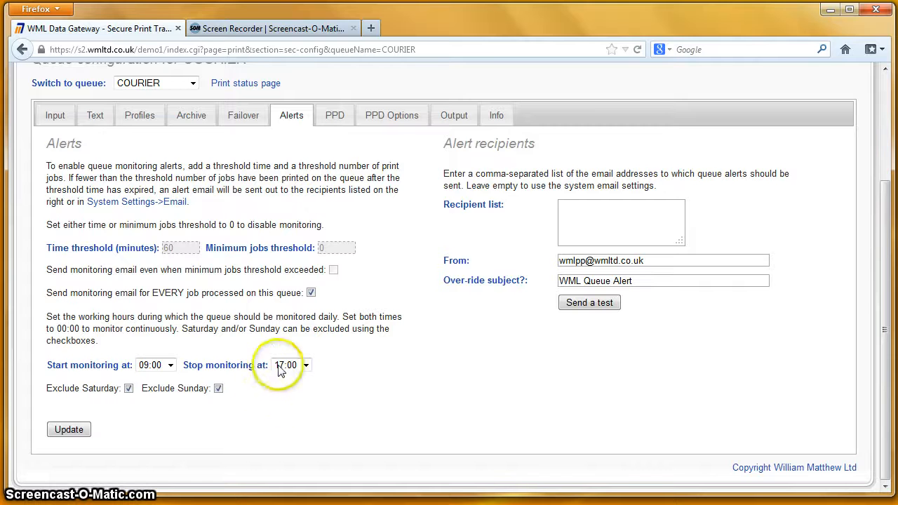
left_click(572, 209)
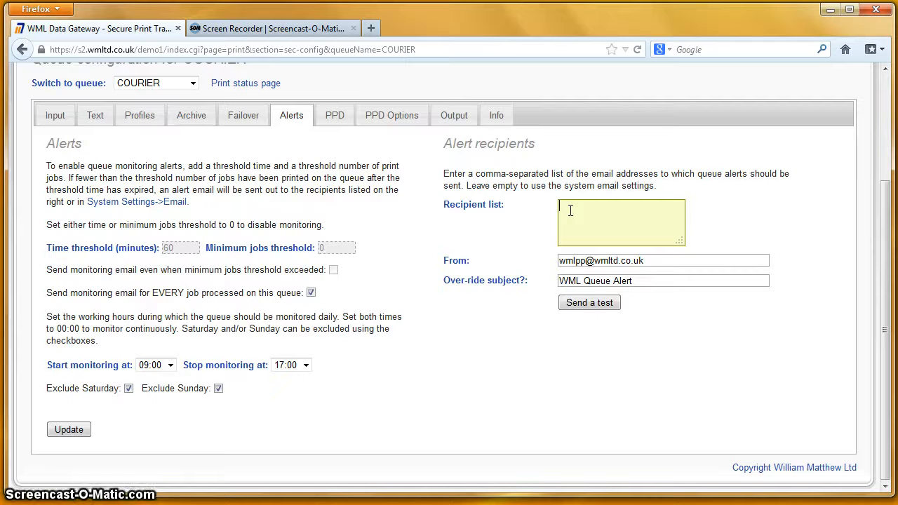
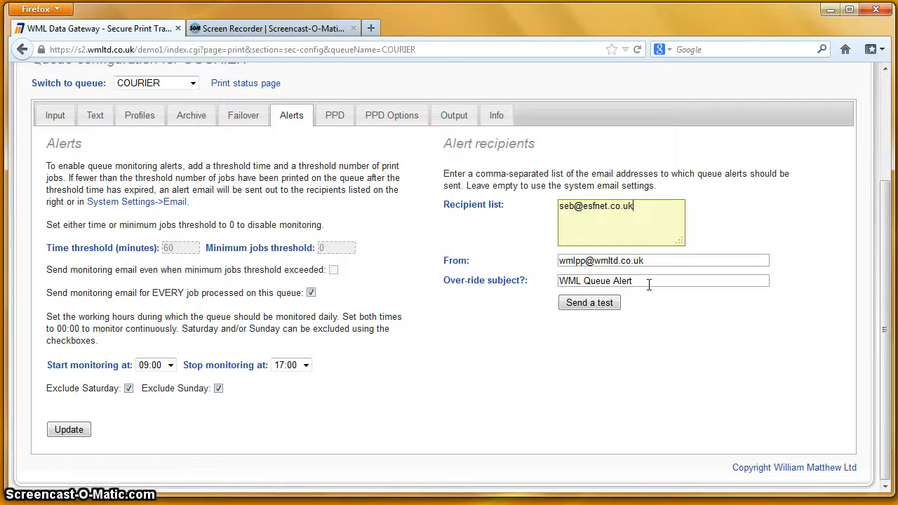
- Add the recipient's e-mail address to the alert recipient list and save COURIER's alert settings
left_click(77, 435)
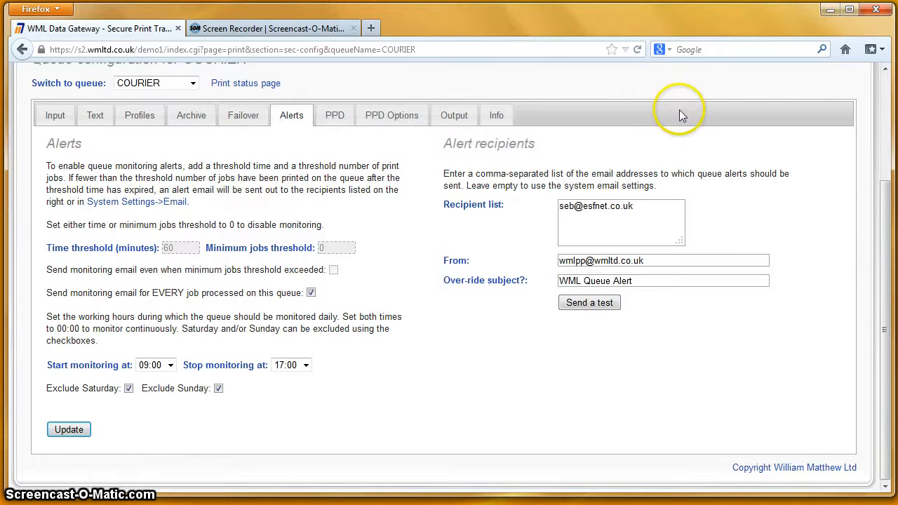
scroll(360, 173, "up", 2)
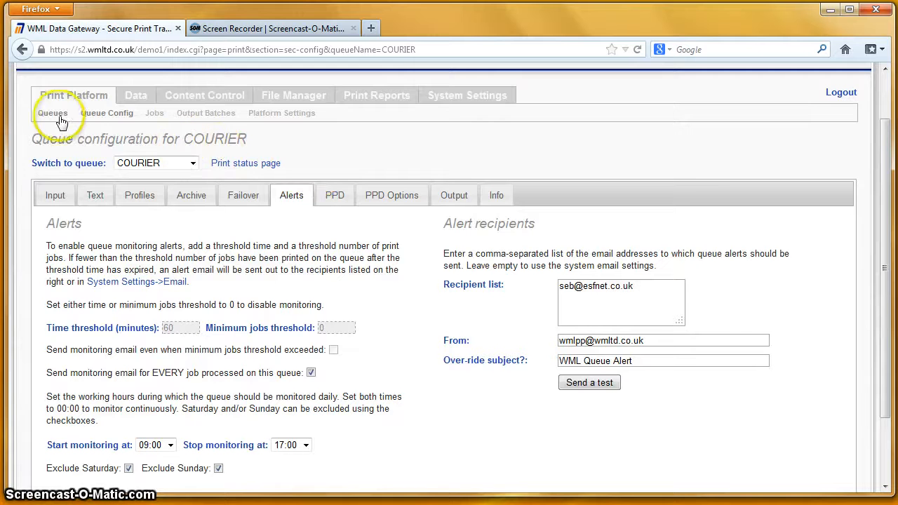
- Print a status page for the COURIER queue from the Queues list
left_click(61, 120)
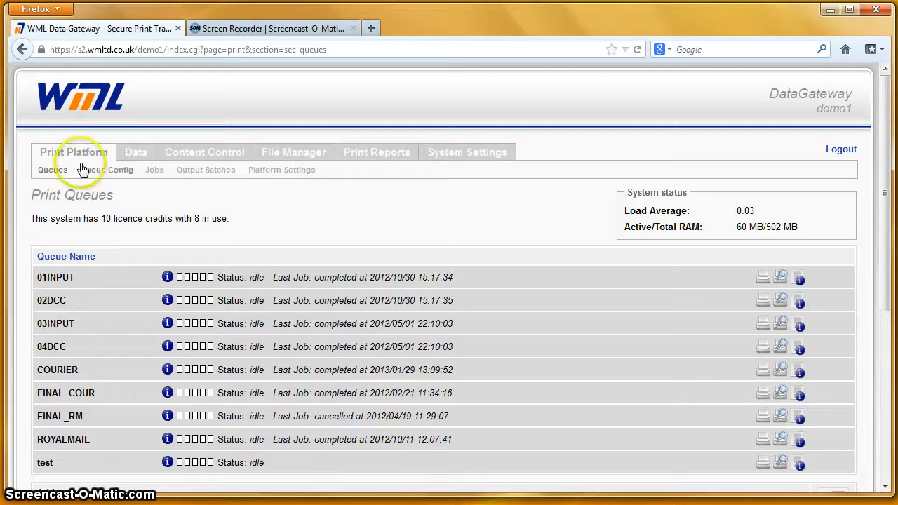
scroll(335, 228, "down", 2)
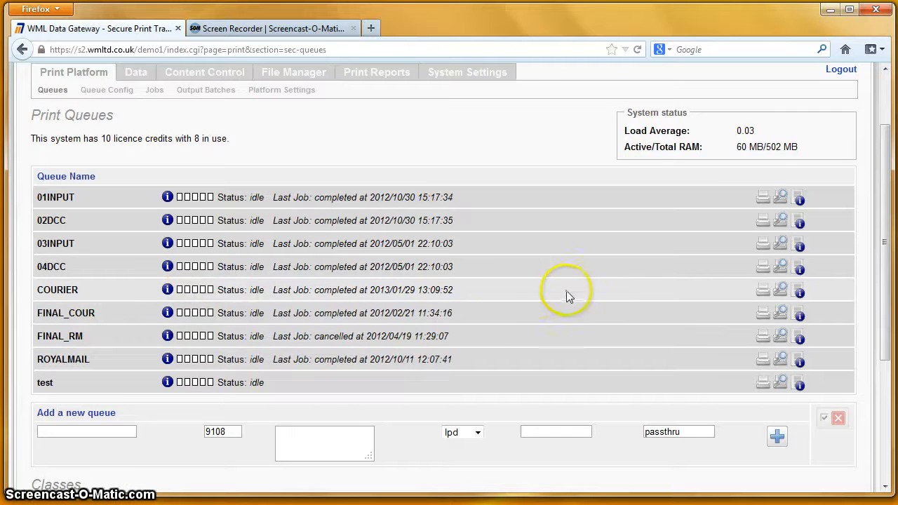
left_click(799, 291)
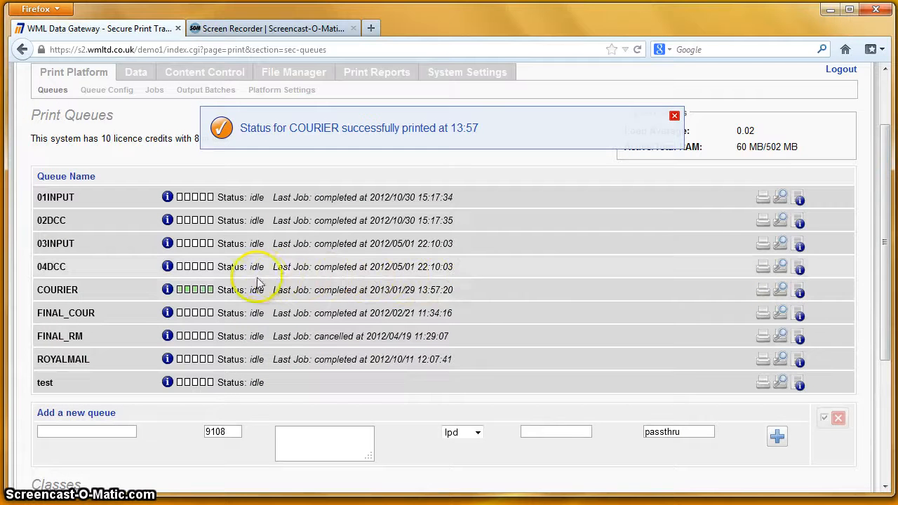
mouse_move(198, 296)
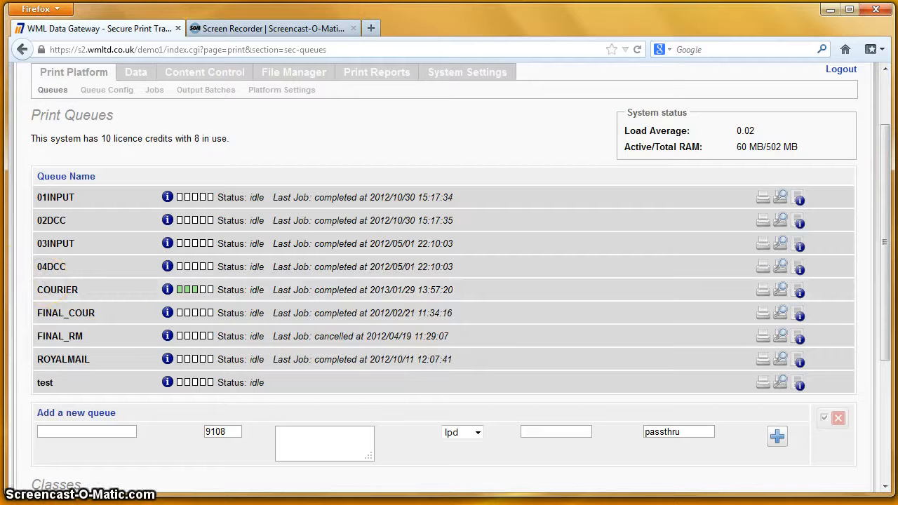
left_click(2, 230)
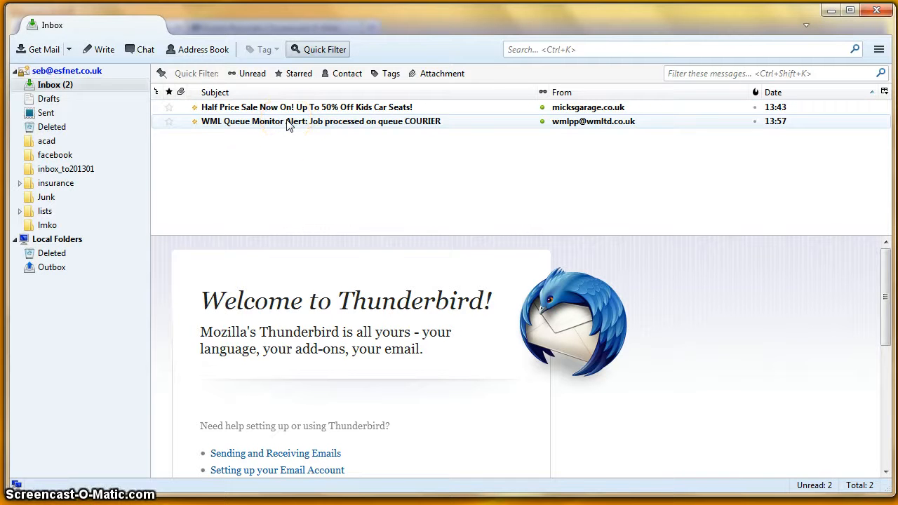
- Read the COURIER queue alert email at enlarged text size, then close Thunderbird
left_click(289, 122)
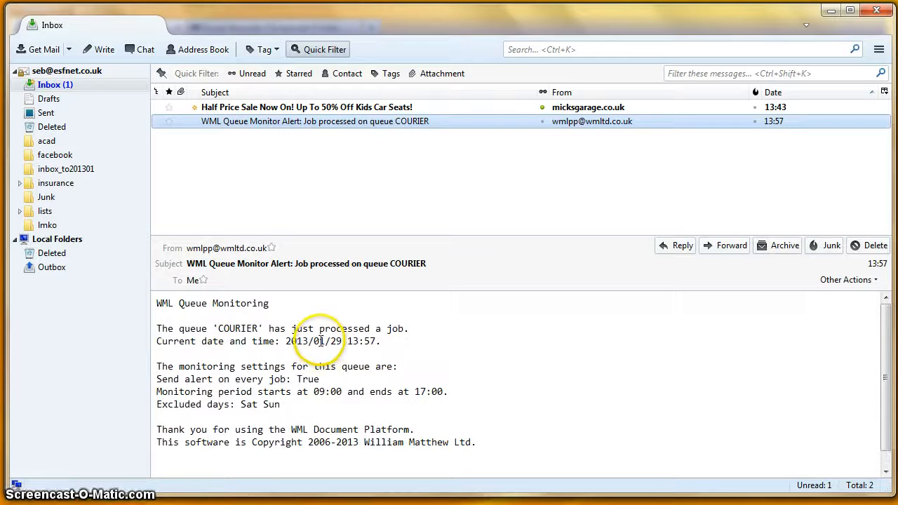
key("ctrl+plus")
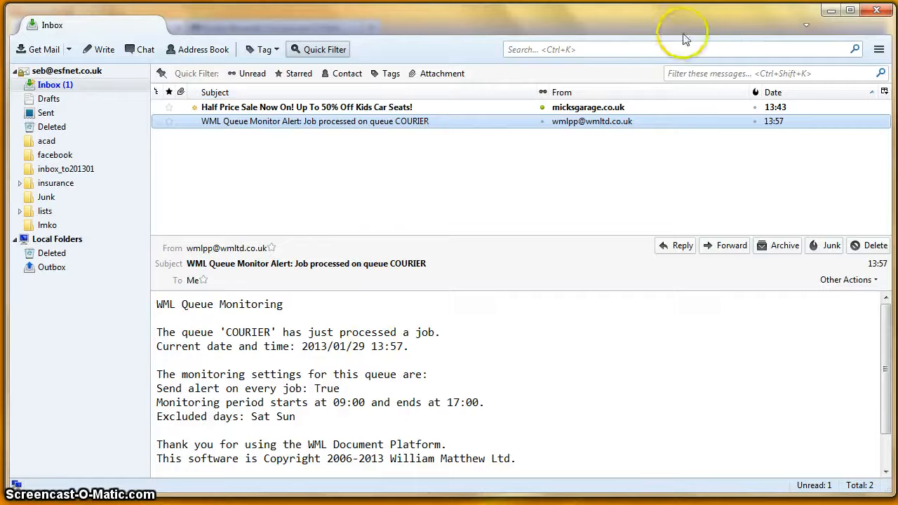
left_click(875, 12)
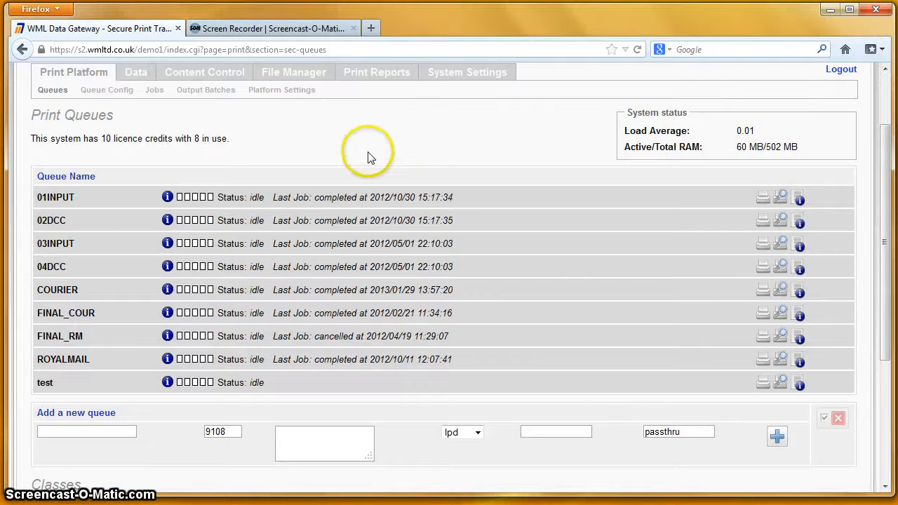
- Archive all COURIER output batches into a zip and open the downloaded archive
left_click(220, 97)
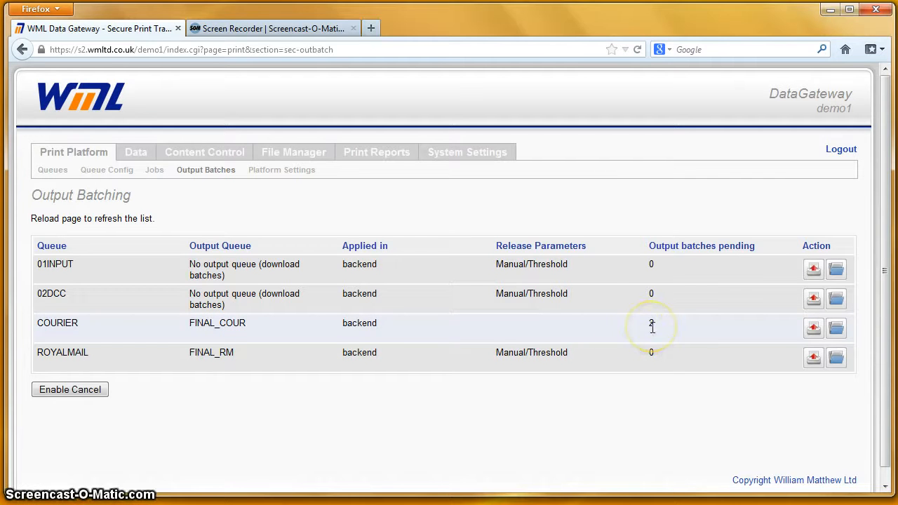
left_click(837, 331)
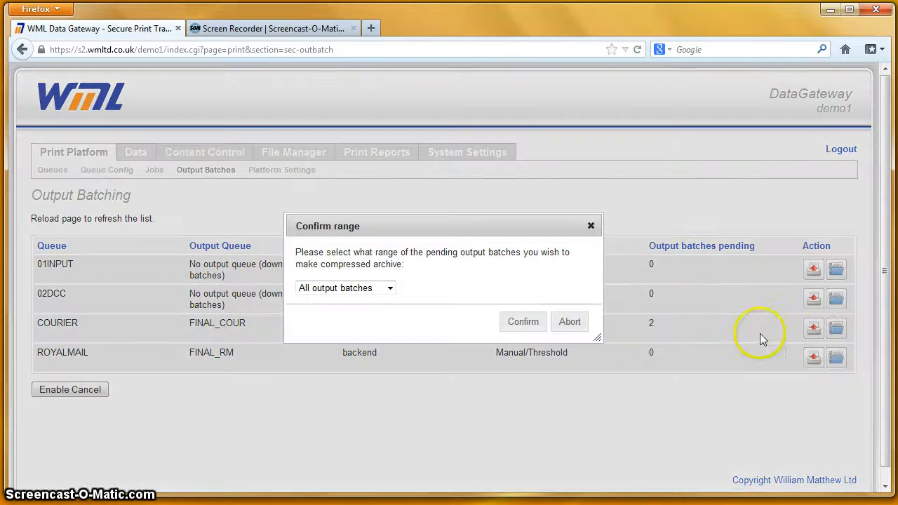
left_click(529, 328)
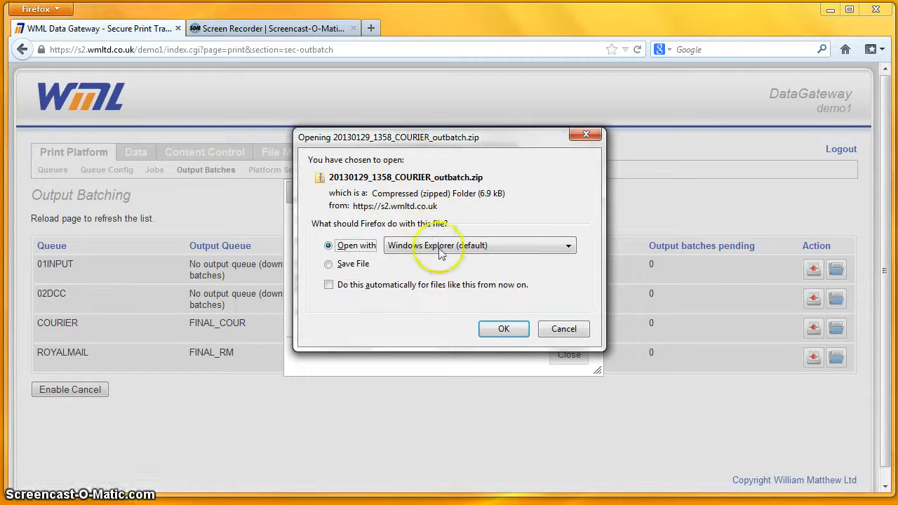
left_click(498, 329)
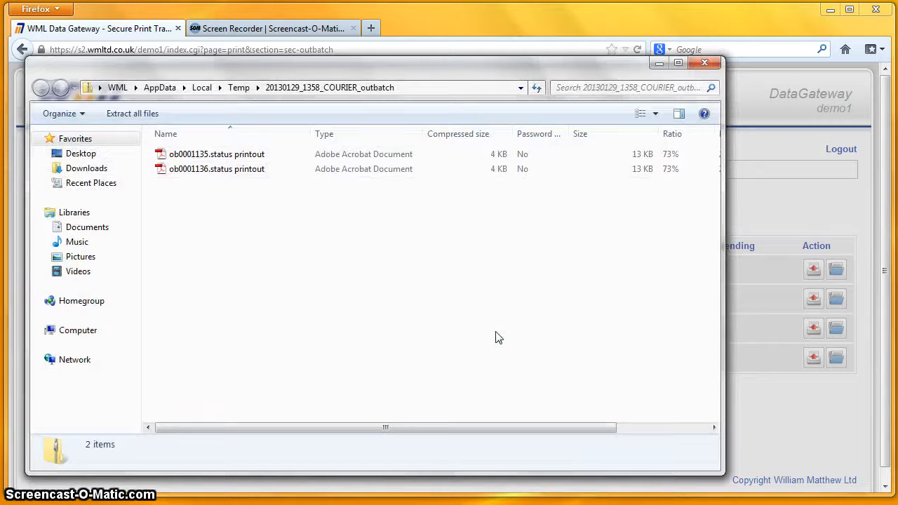
- Open the ob0001136.status printout PDF and move the Adobe Reader window further right
double_click(220, 172)
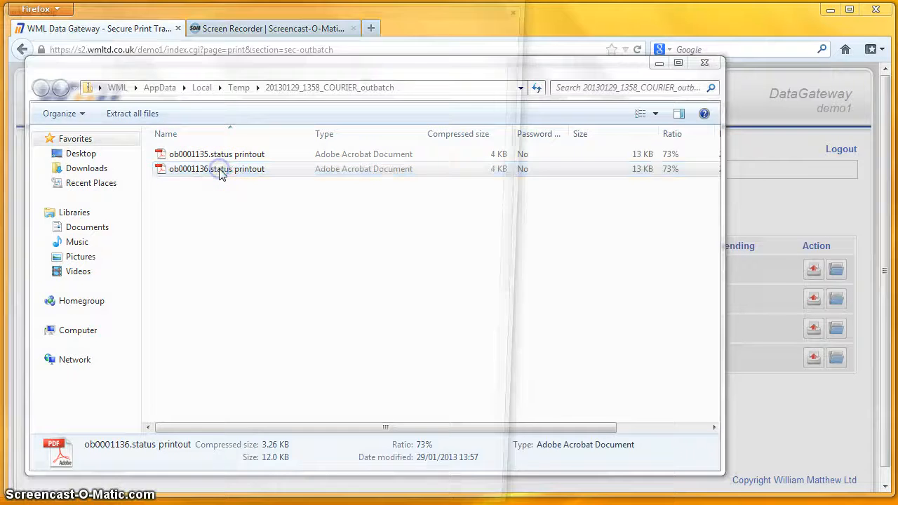
left_click_drag(0, 0, 199, 21)
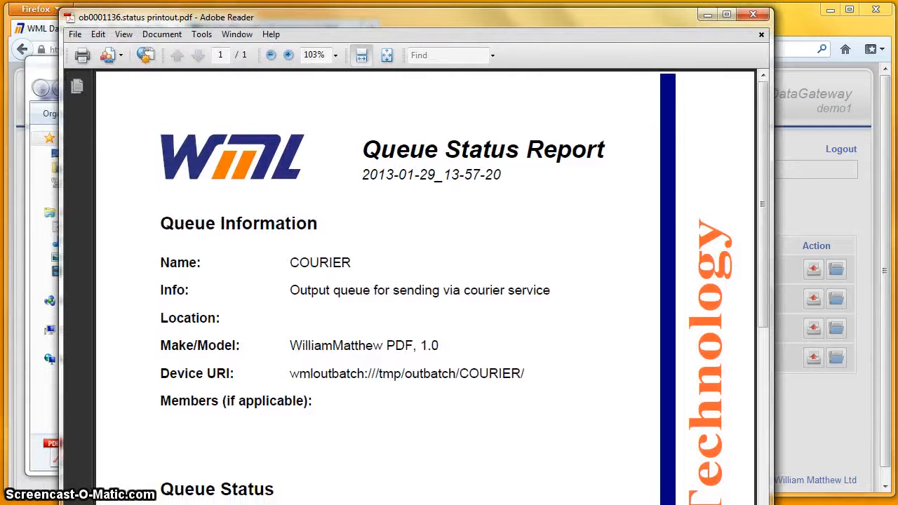
left_click(490, 286)
left_click(491, 282)
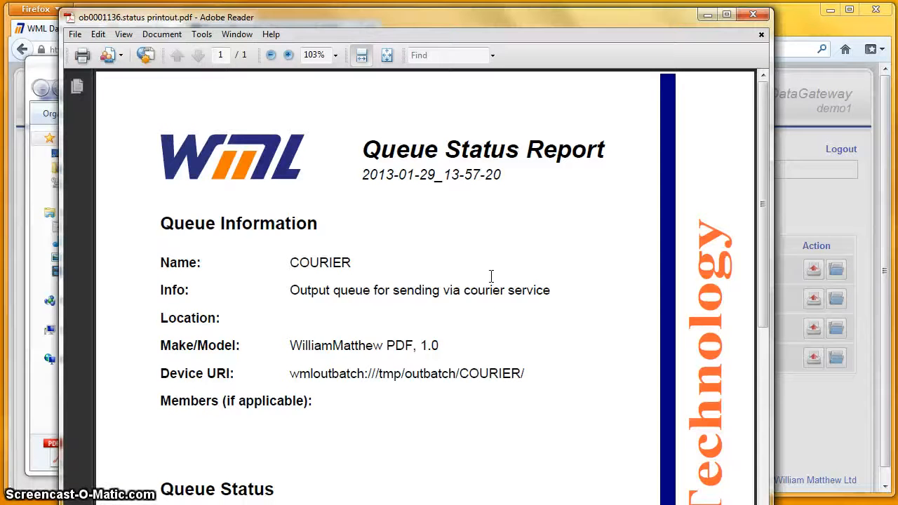
left_click(306, 470)
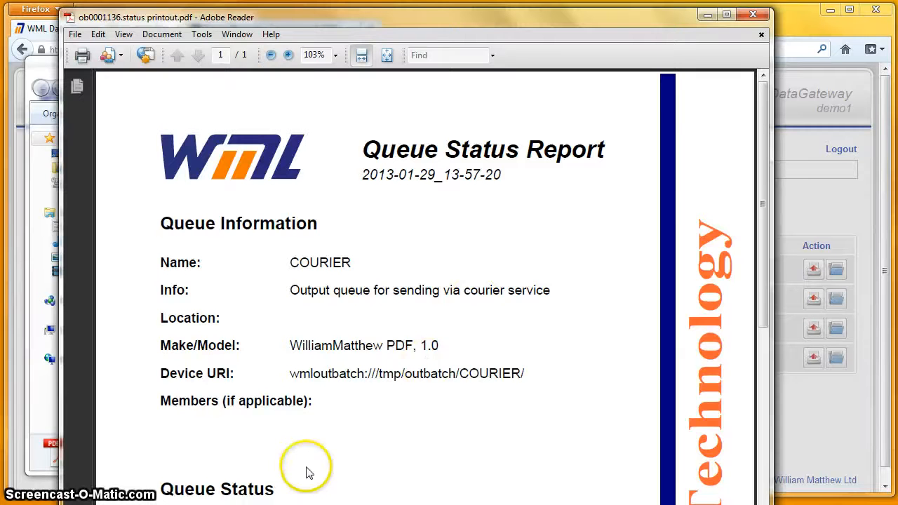